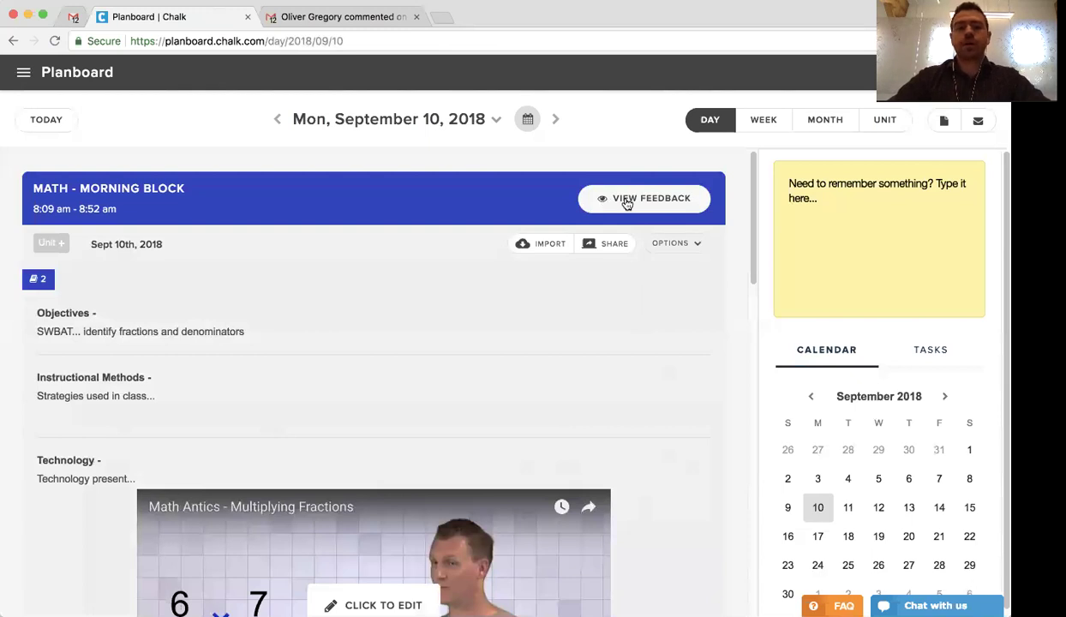
- Open the feedback on the September 10 Math - Morning Block lesson and read the request to include the hand-out
left_click(627, 203)
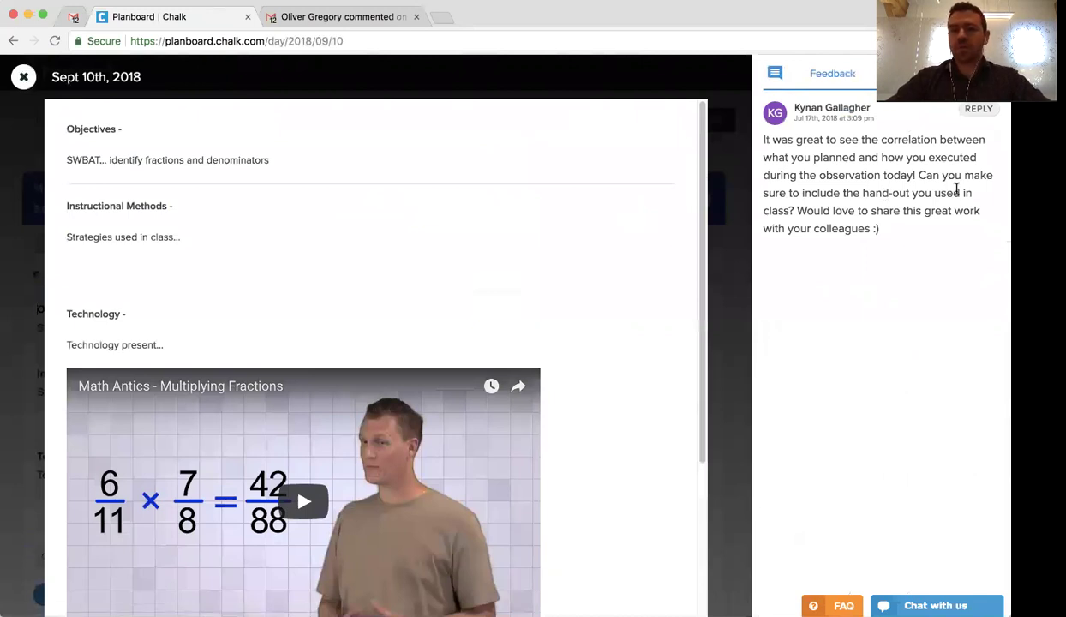
left_click_drag(919, 175, 790, 216)
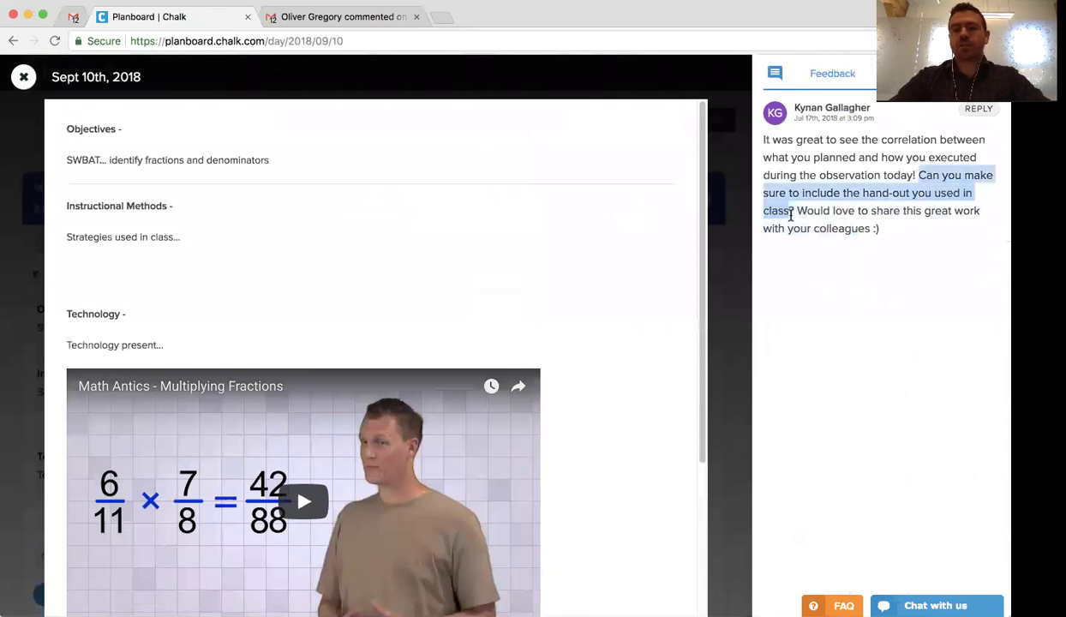
left_click(878, 212)
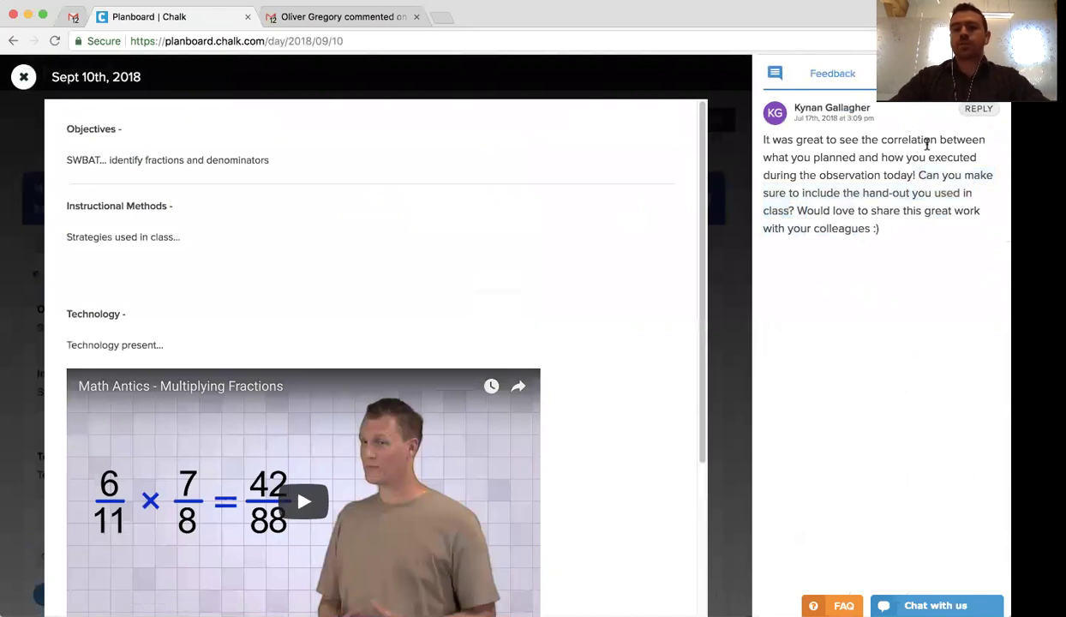
- Reply to the feedback with "Sure thing! I'll get that added right away. Glad you liked the lesson :)" and close the lesson's feedback view
left_click(976, 109)
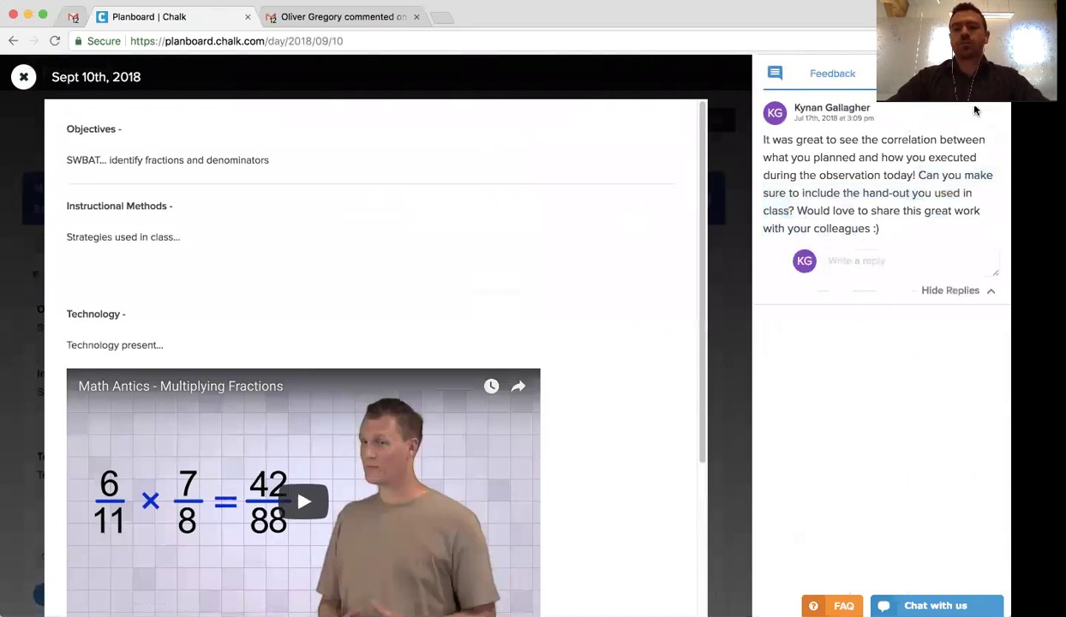
left_click(852, 261)
type("Sure hting")
key("BackSpace")
key("BackSpace")
key("BackSpace")
key("BackSpace")
key("BackSpace")
type("thing@")
key("BackSpace")
key("BackSpace")
type("! I'll get that added right ")
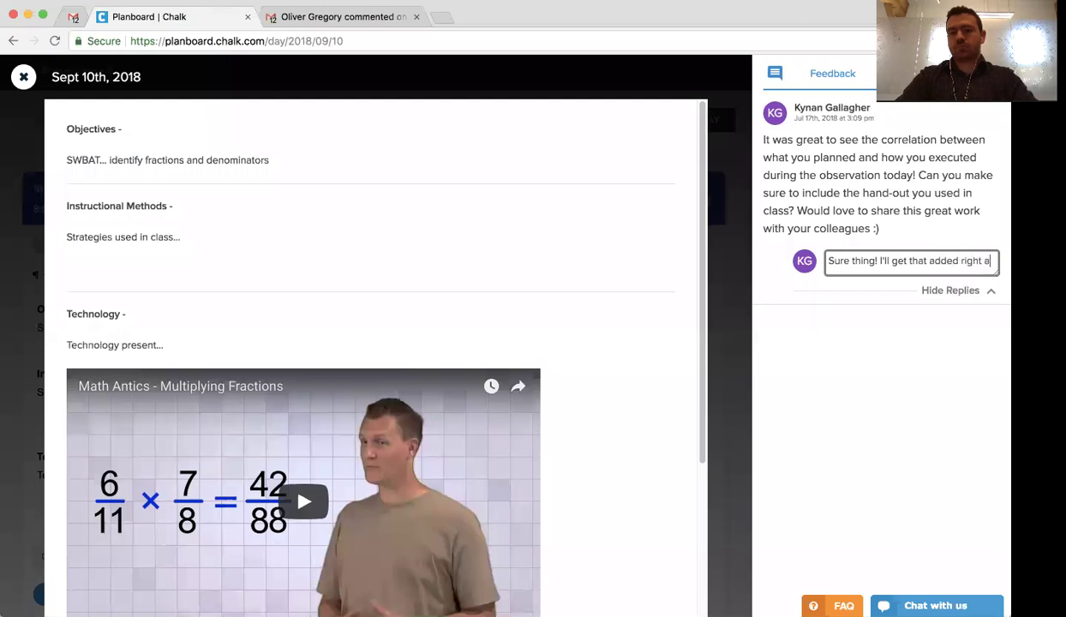
type("away. ")
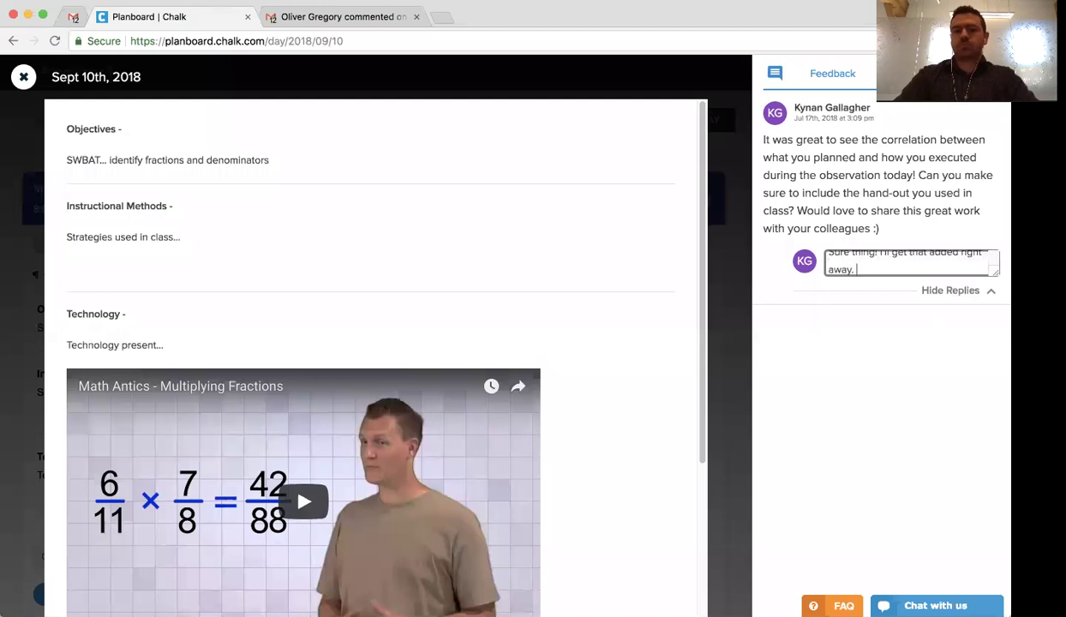
type("Glad you liked the lesson :)")
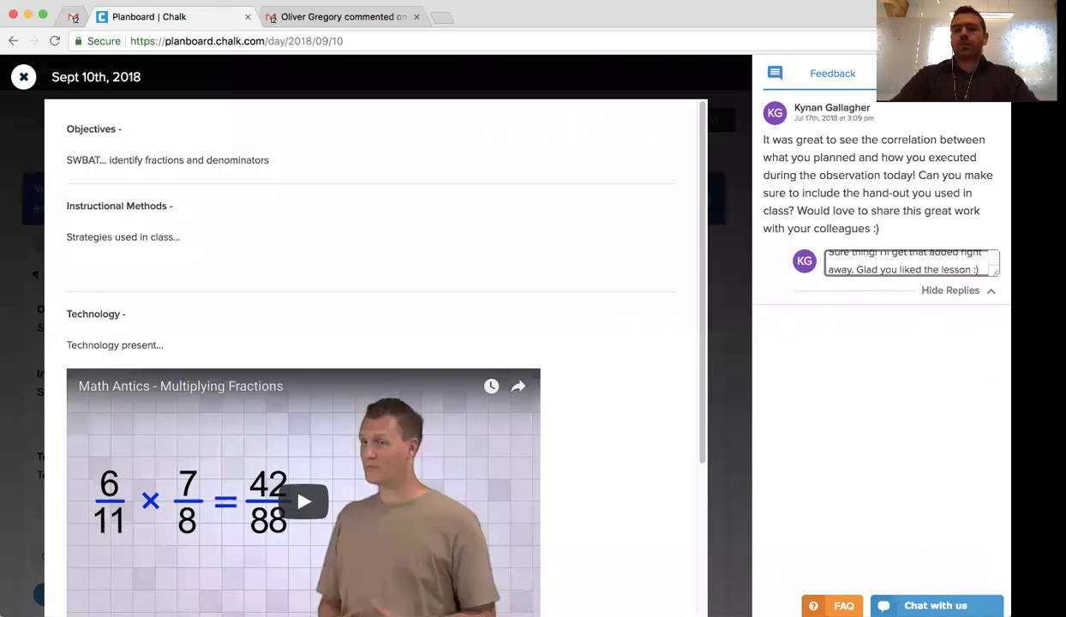
key("Return")
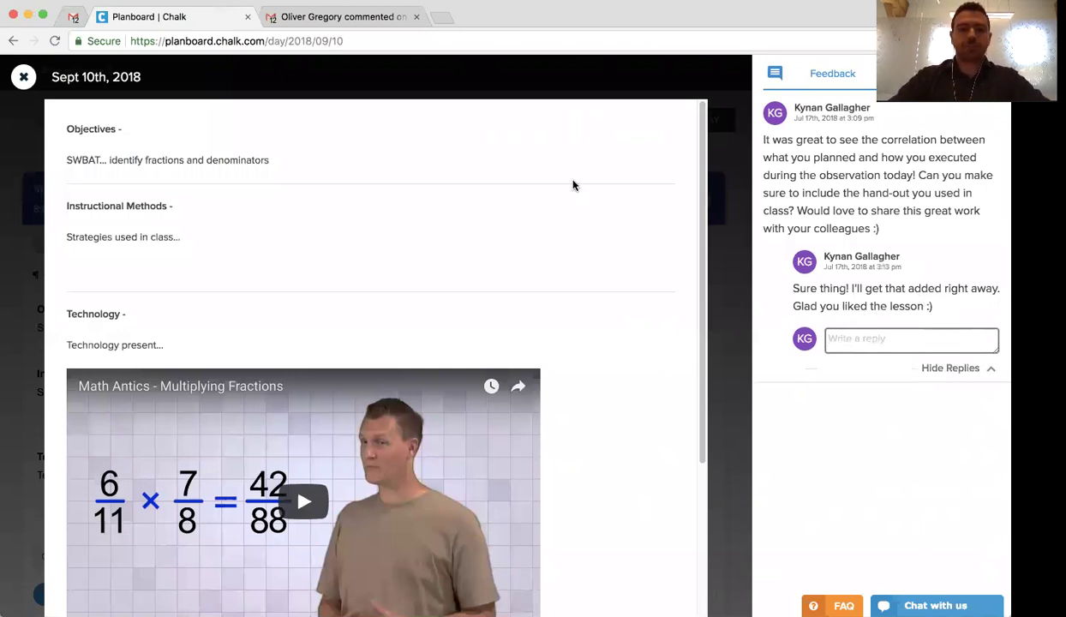
left_click(29, 86)
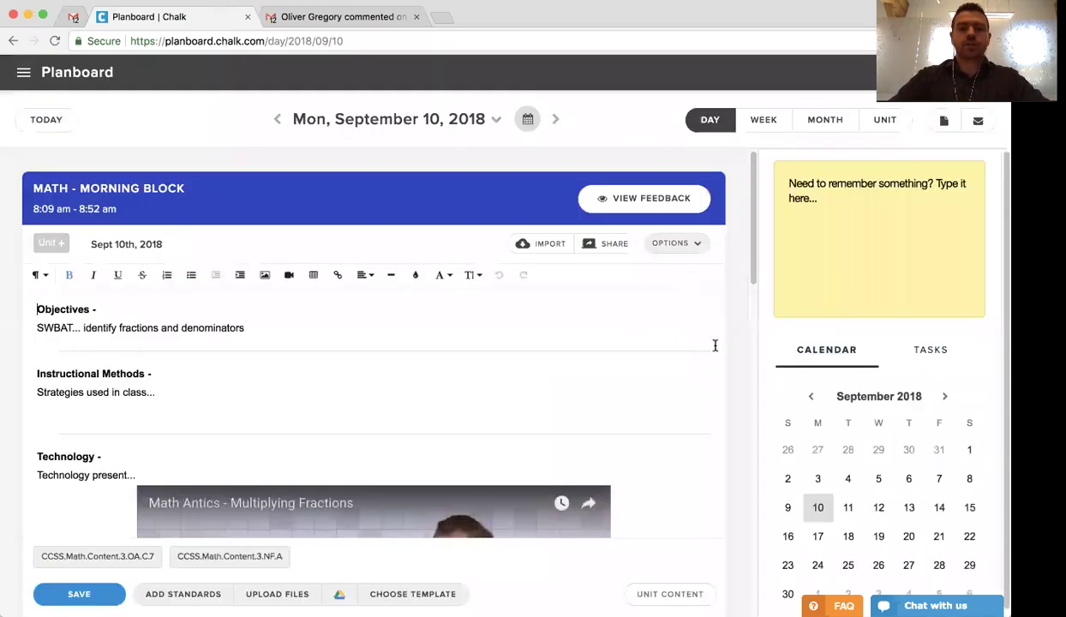
- Check the feedback notifications from the day planner, and close the notification list
scroll(725, 366, "down", 5)
scroll(725, 366, "down", 5)
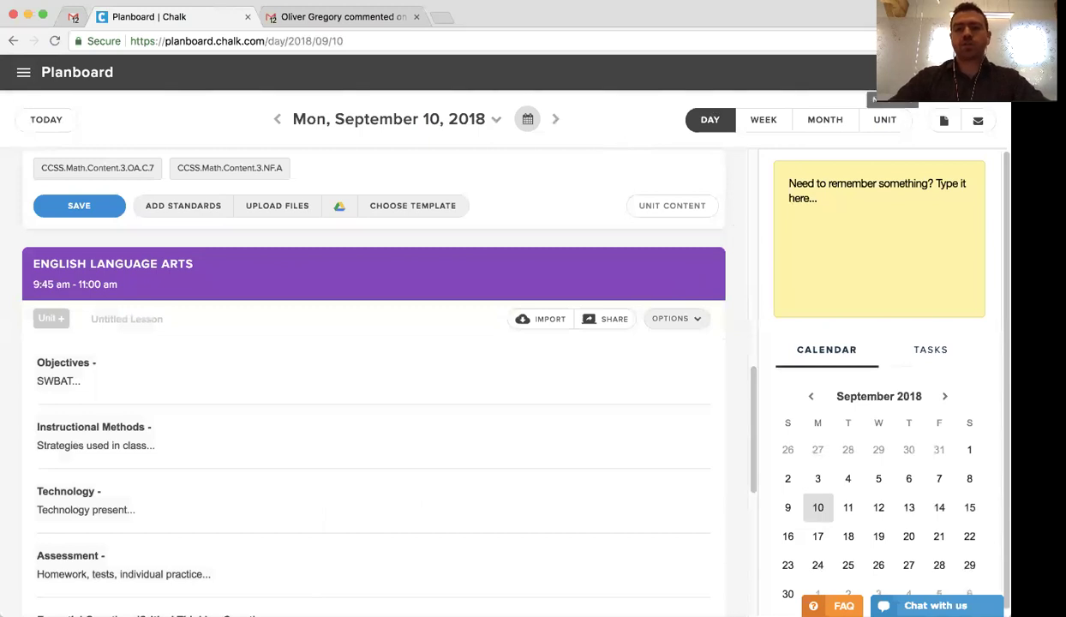
left_click(893, 73)
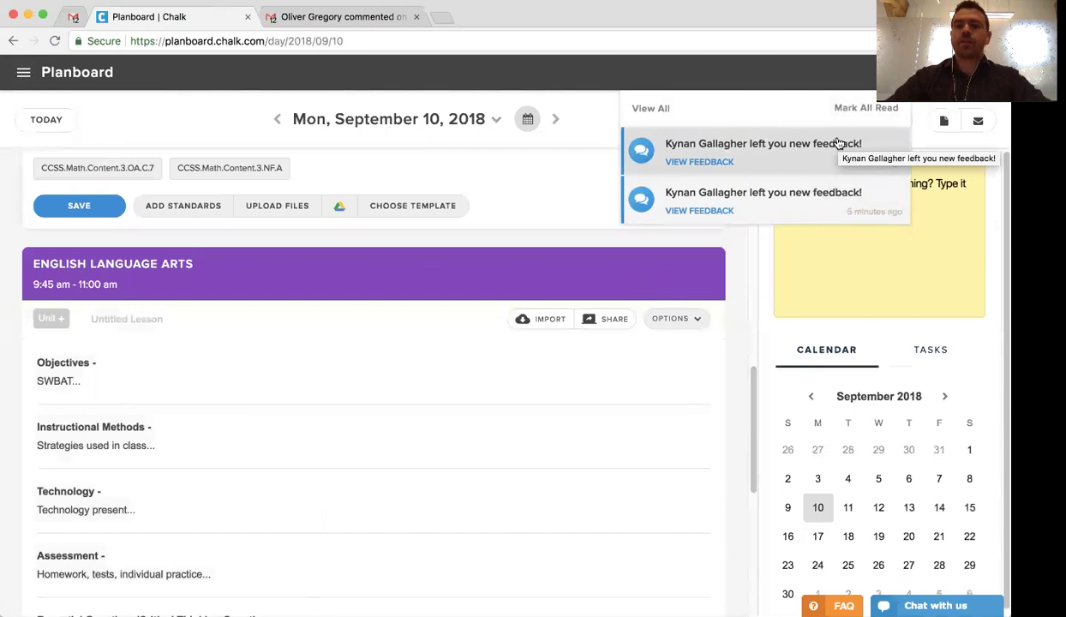
left_click(750, 77)
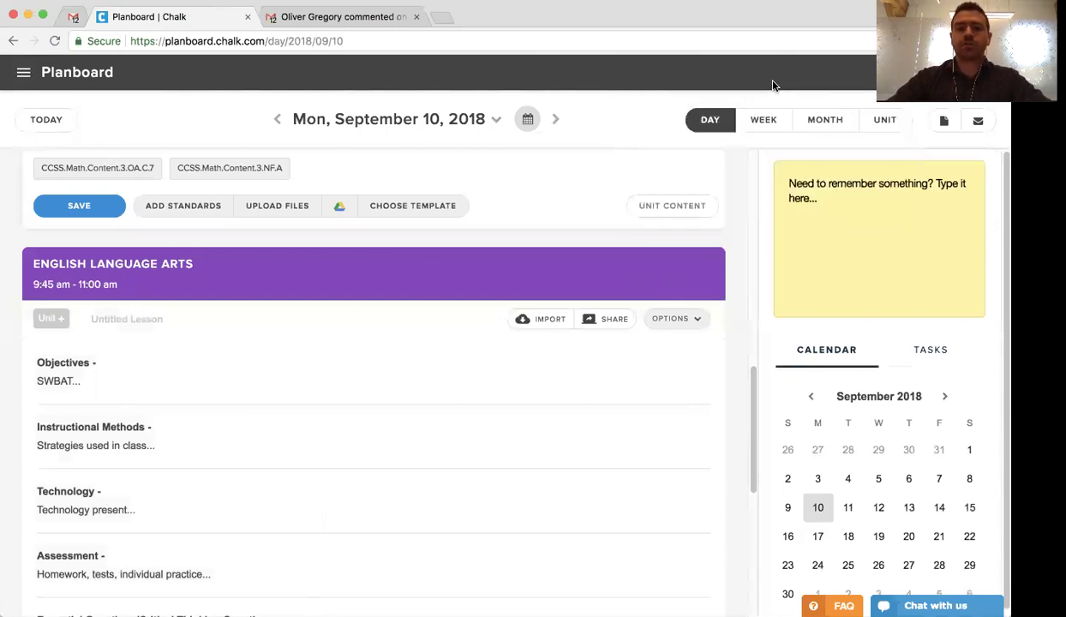
- Go to the Feedback page and view the feedback for English Language Arts and for Math Morning Block
left_click(98, 78)
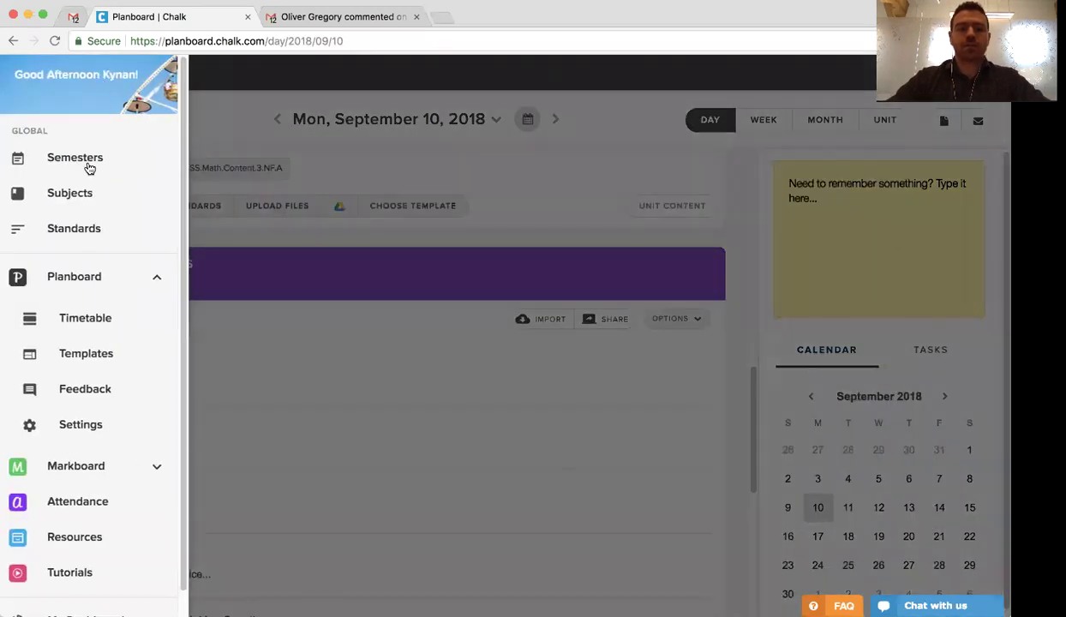
left_click(101, 393)
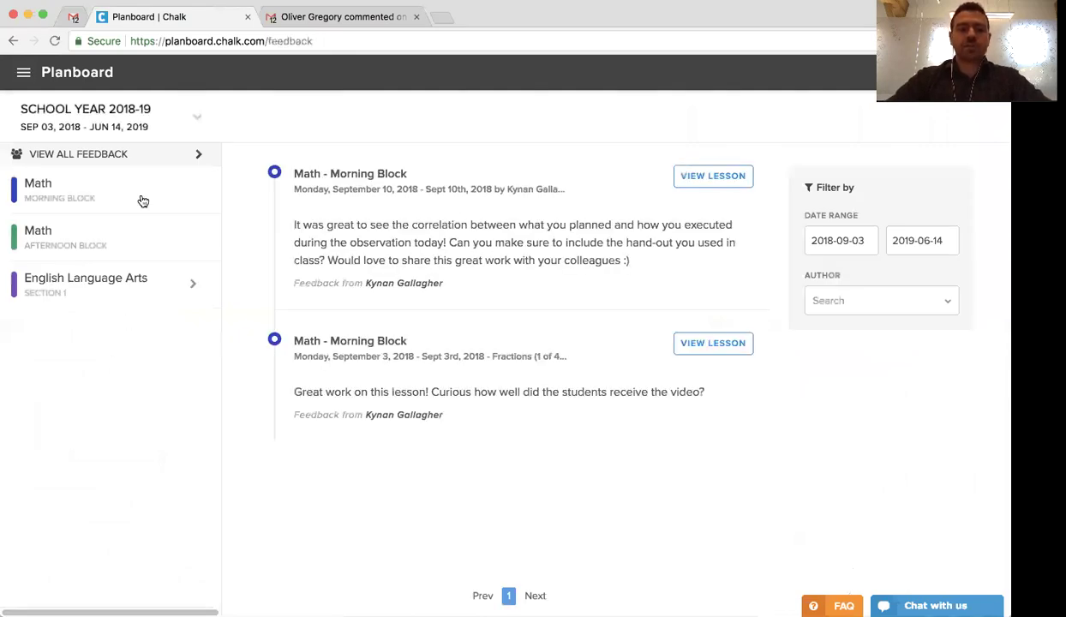
left_click(133, 284)
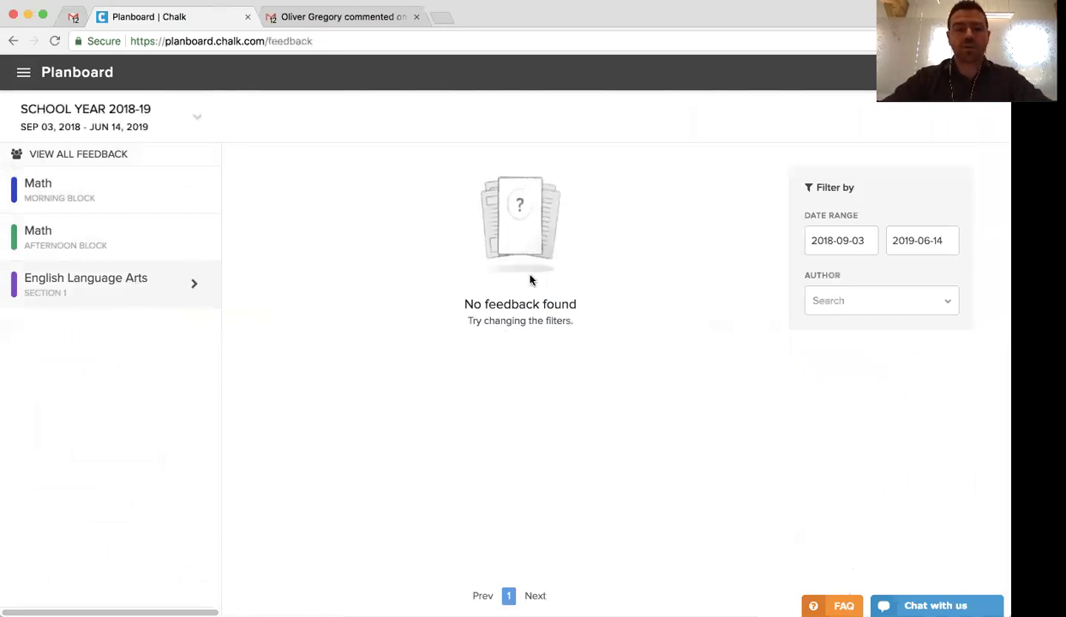
left_click(91, 202)
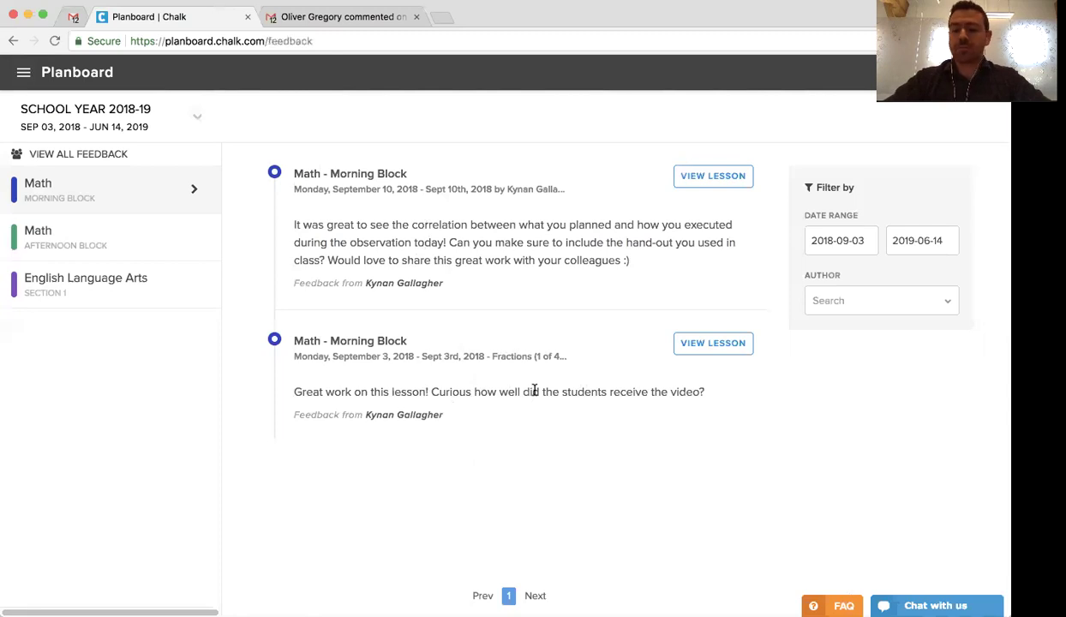
- View the Sept 3rd, 2018 - Fractions (1 of 4) lesson with its feedback and standards details, and close it
left_click(744, 343)
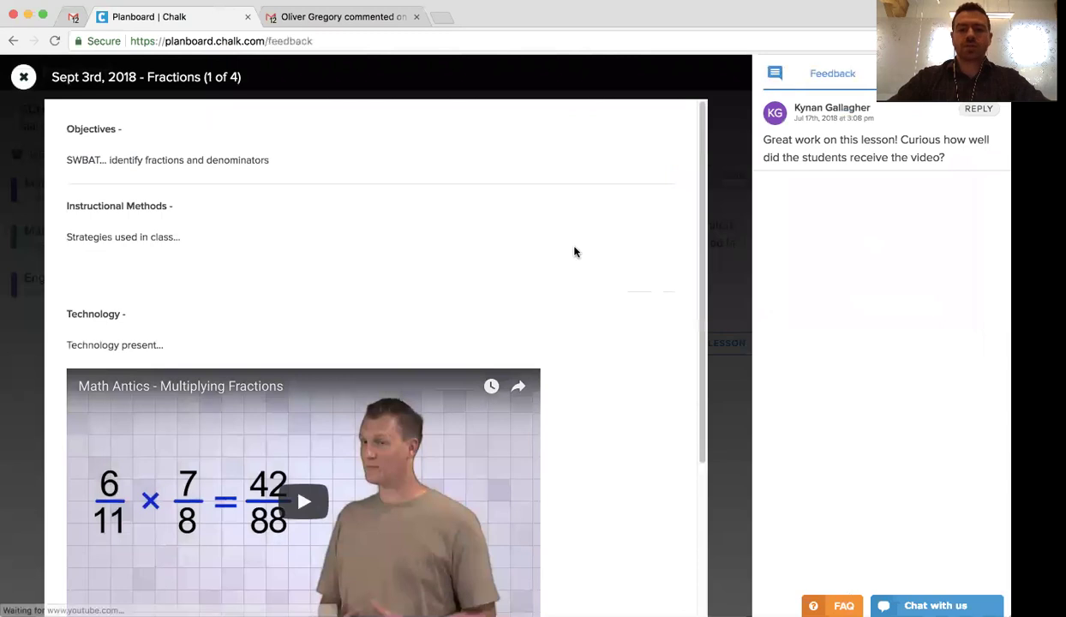
scroll(574, 248, "down", 5)
scroll(573, 248, "up", 3)
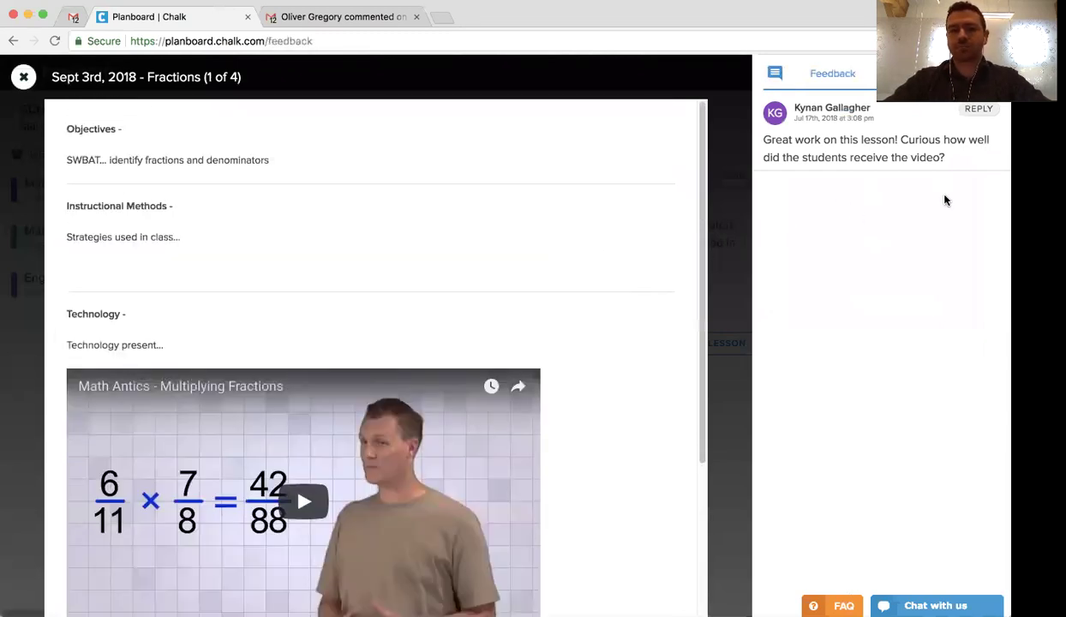
left_click(943, 74)
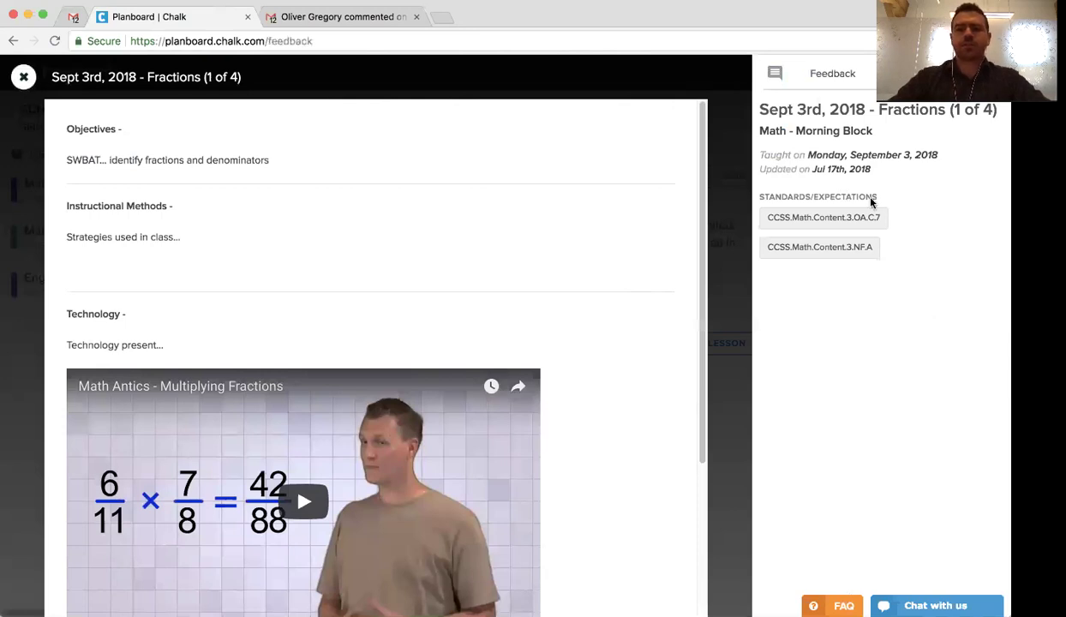
left_click(835, 74)
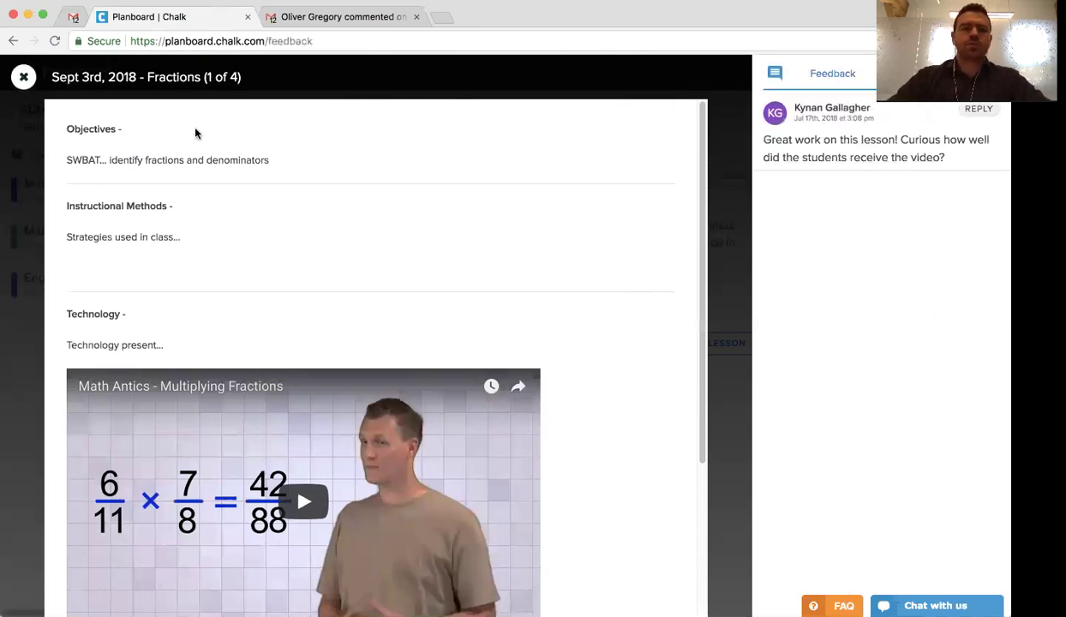
left_click(24, 78)
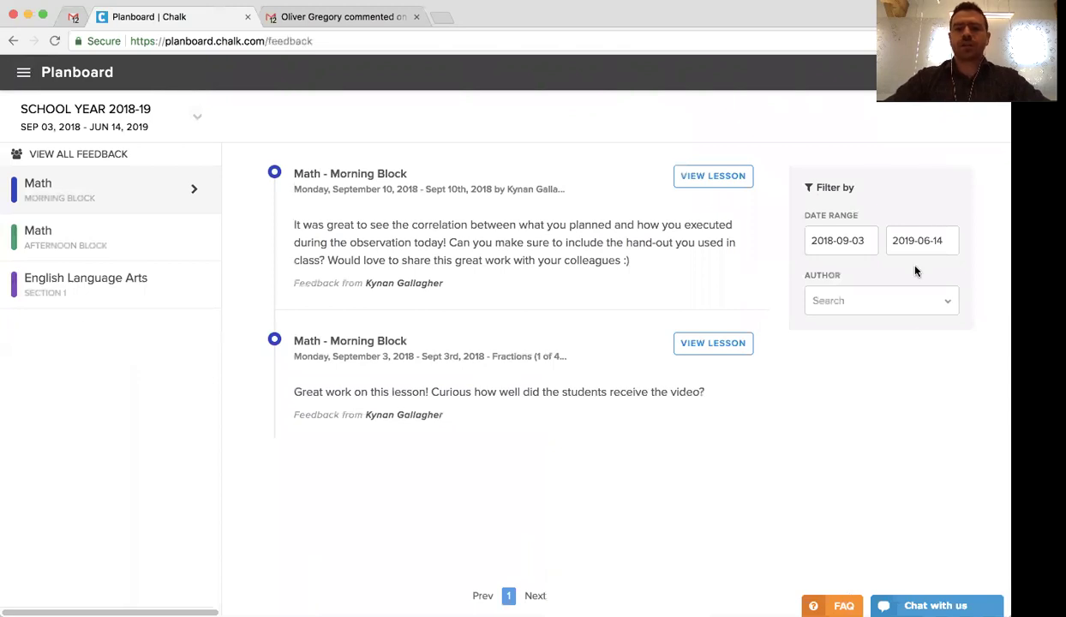
- Inspect the date range and author filter choices for the Math Morning Block feedback
left_click(836, 241)
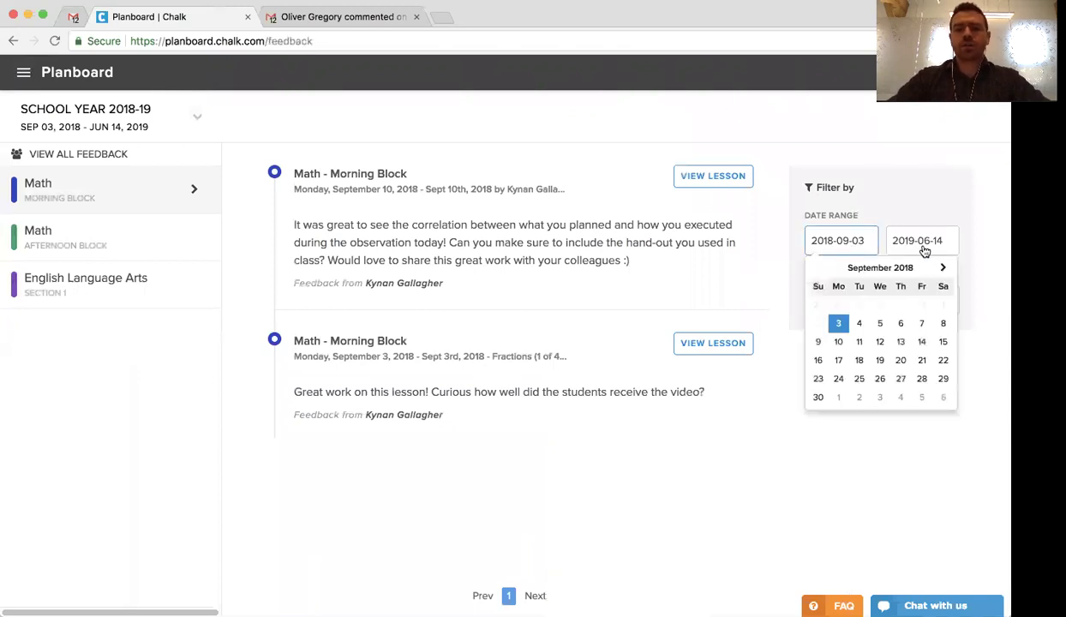
left_click(902, 243)
left_click(937, 189)
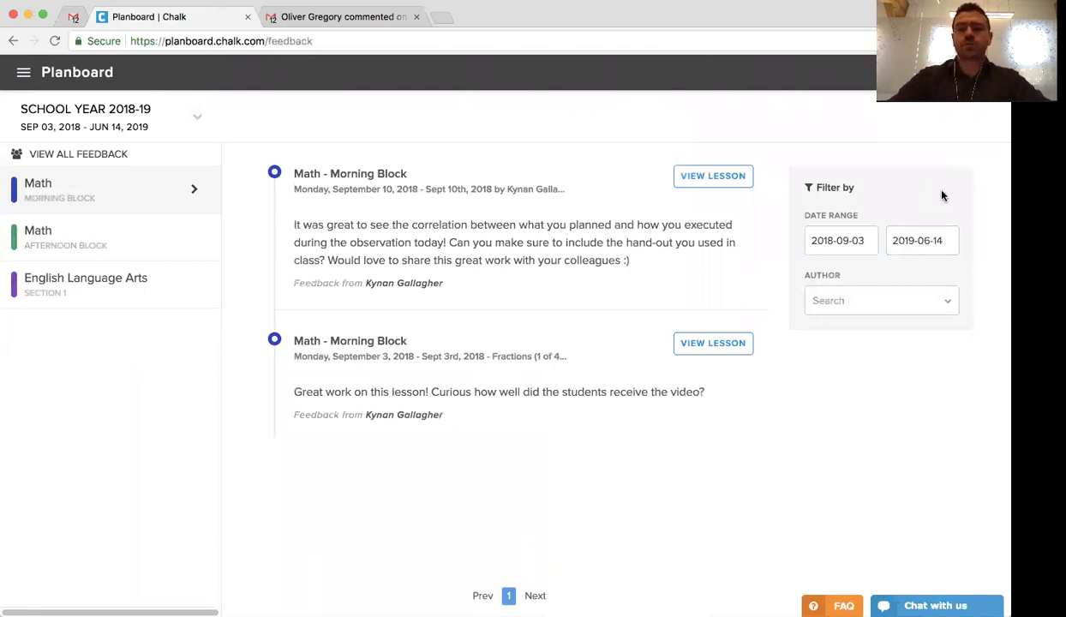
left_click(899, 309)
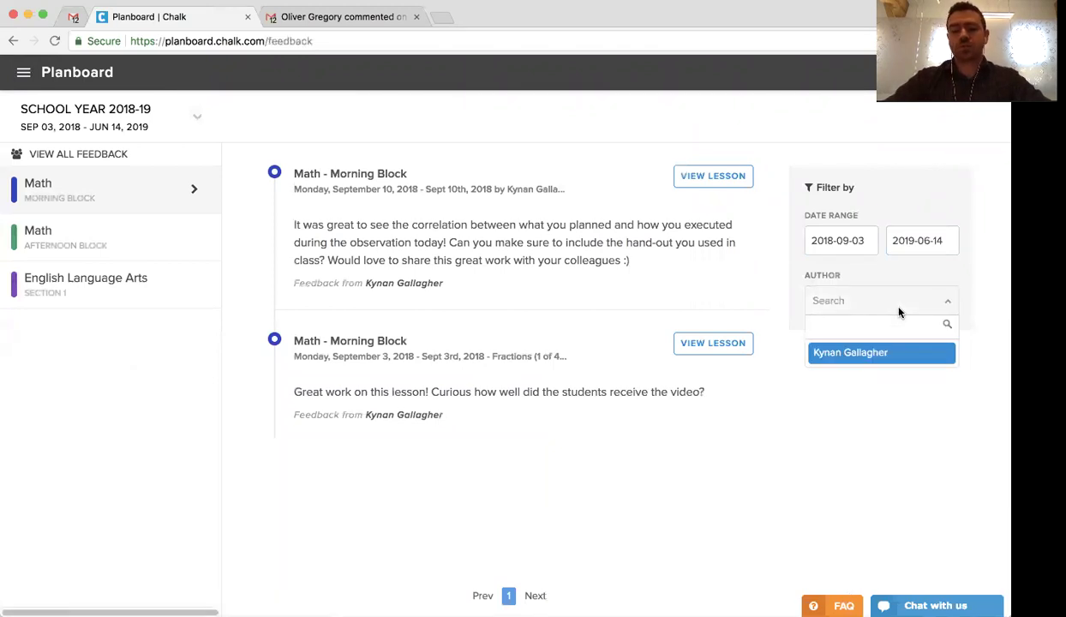